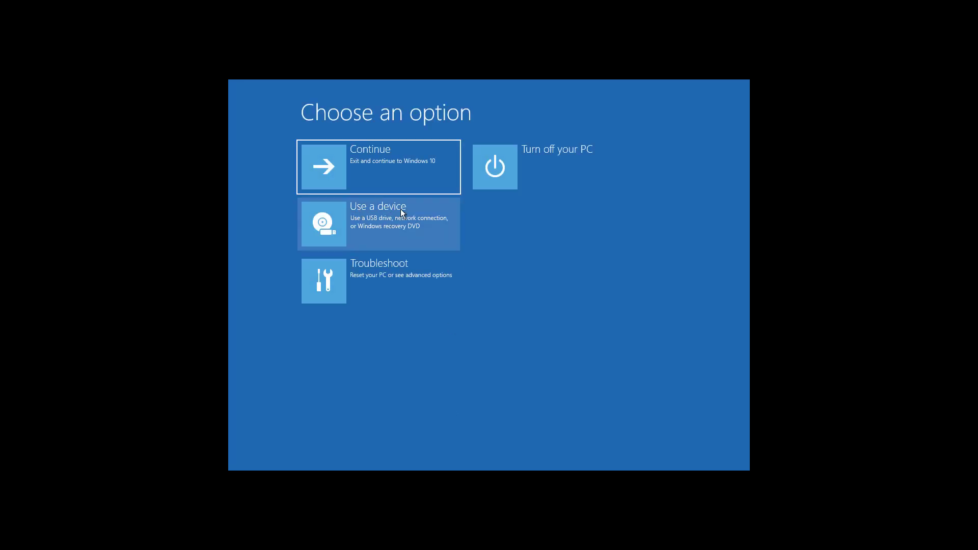
Step: Launch Command Prompt through Troubleshoot and then Advanced options in the recovery environment
left_click(395, 274)
left_click(409, 230)
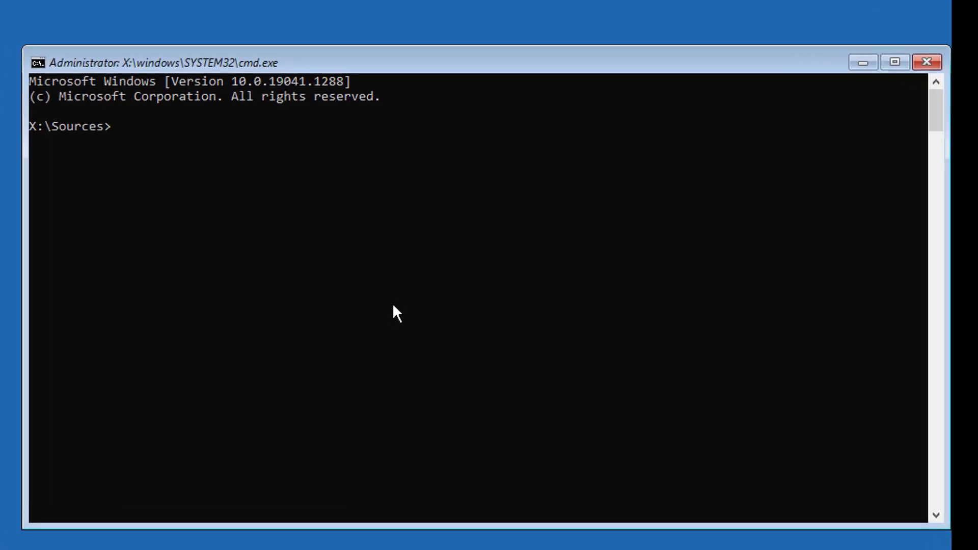
type("bcdedit")
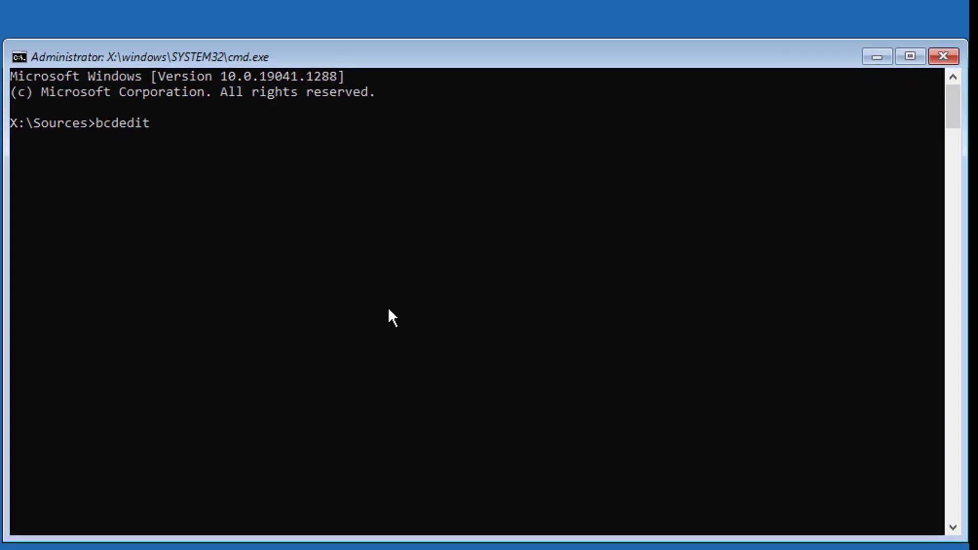
Step: Run bcdedit and highlight the Boot Manager (HarddiskVolume3) and Windows 10 loader (C:) device lines
key("Return")
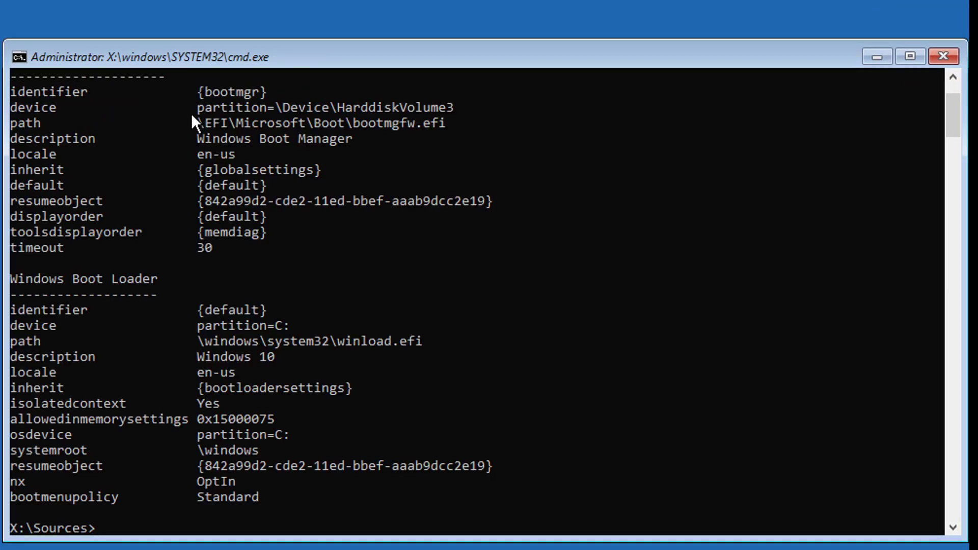
left_click_drag(192, 109, 446, 128)
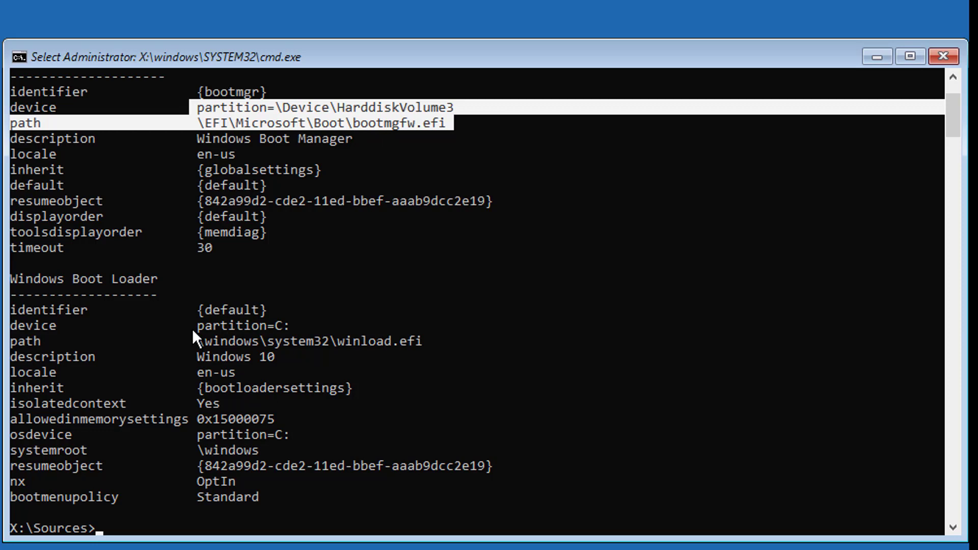
left_click_drag(192, 330, 334, 343)
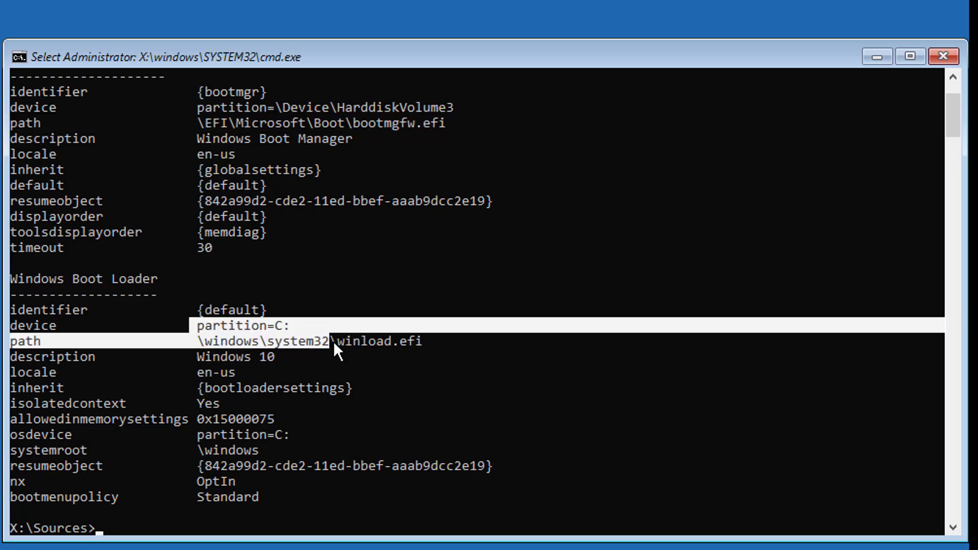
left_click(110, 527)
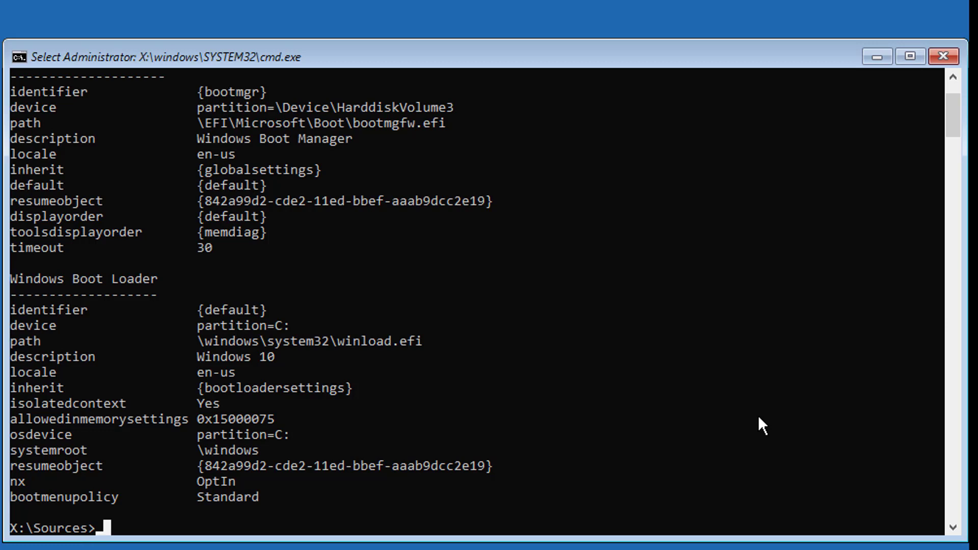
type("bootrec")
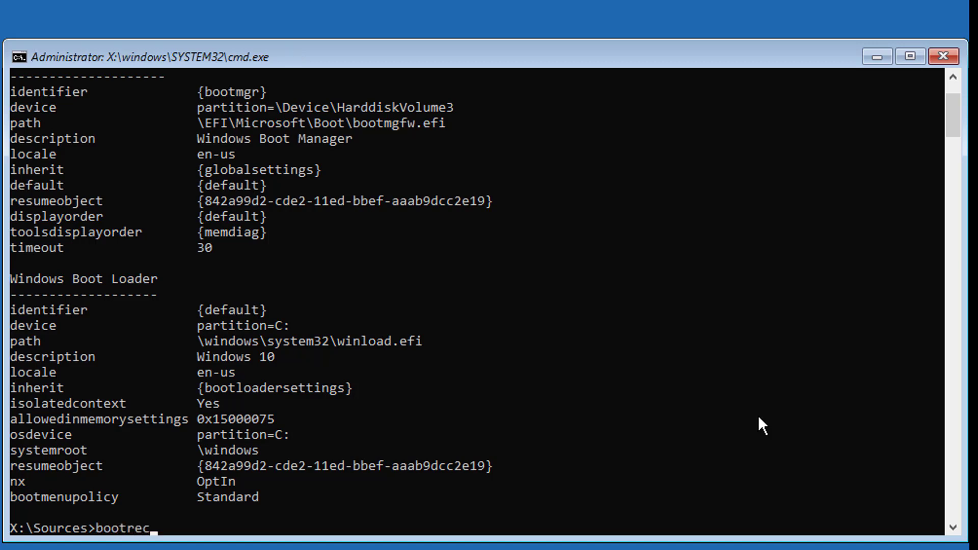
type(" /fixmbr")
Step: Run bootrec /fixmbr, bootrec /fixboot, bootsect /nt60 sys, then bootrec /fixboot again
key("Return")
type("bootre")
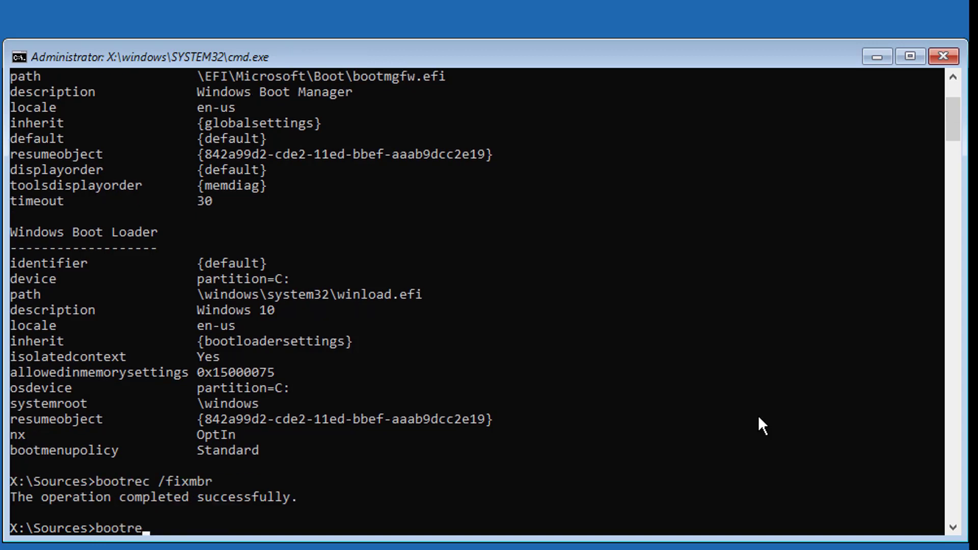
type("c /fi")
type("xboot")
key("Return")
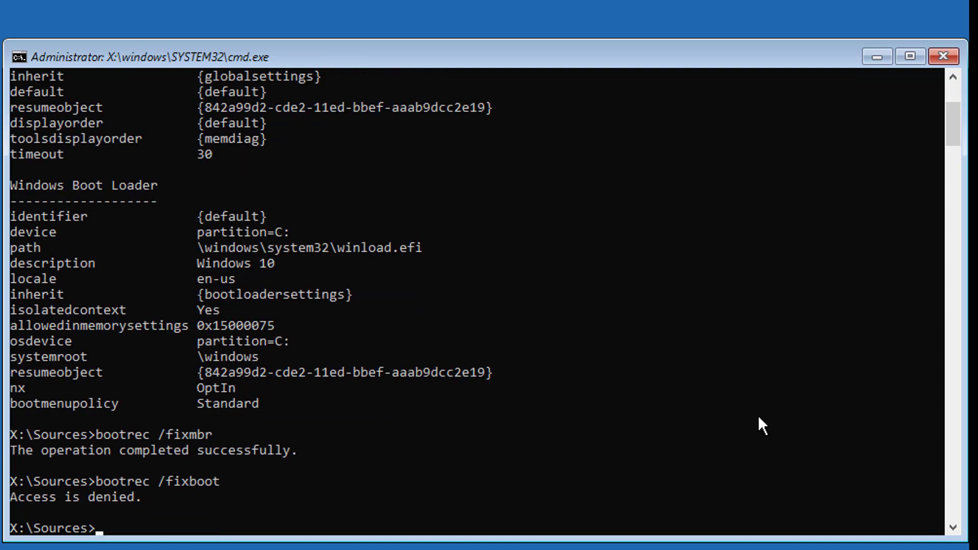
type("bootsect /")
type("nt60 s")
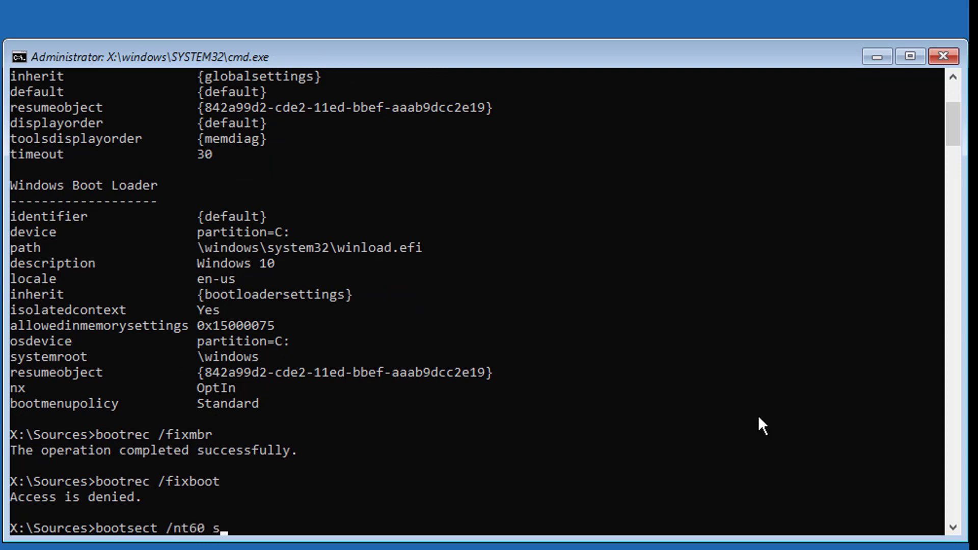
type("ys")
key("Return")
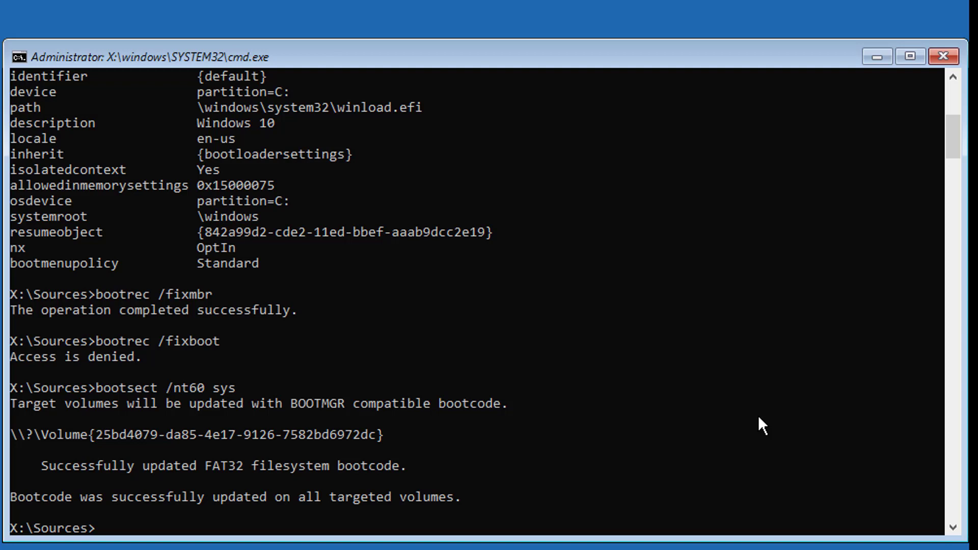
type("b")
type("ootrec")
type(" /fixboo")
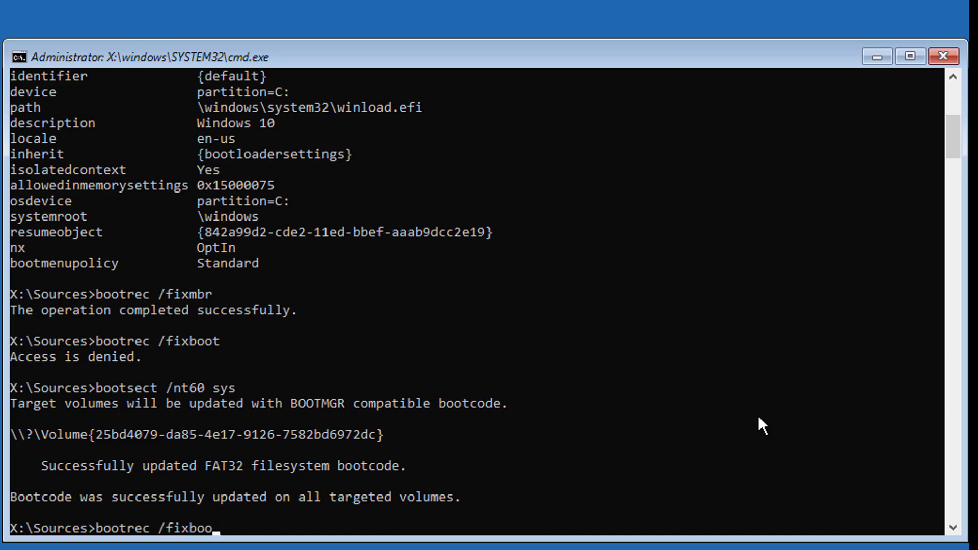
type("t")
key("Return")
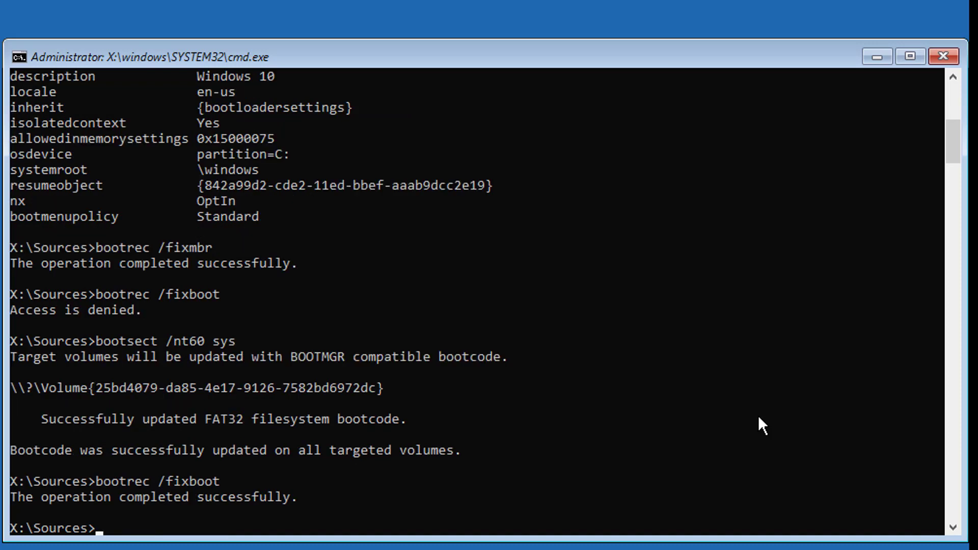
type("diskpart")
Step: Start DiskPart, list the disks and select disk 0
key("Return")
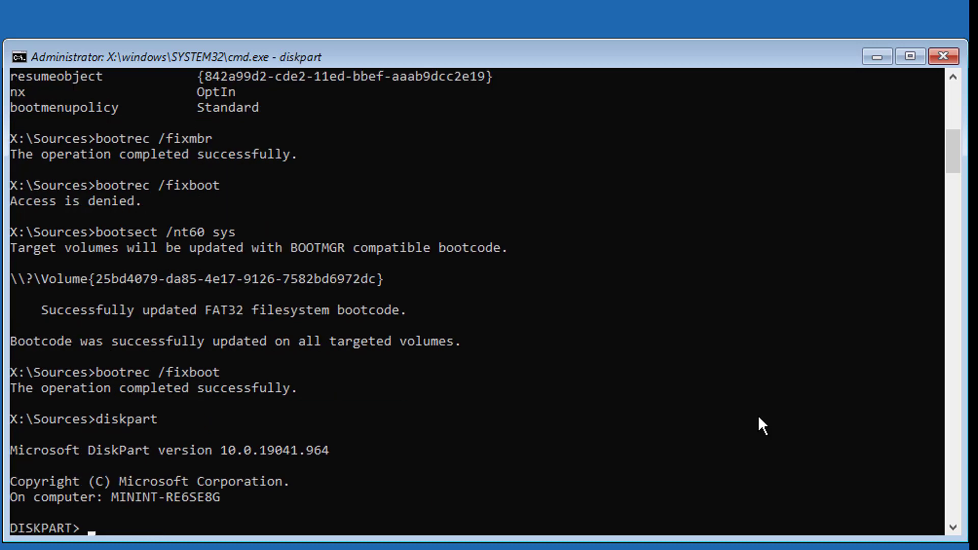
type("list dis")
type("k")
key("Return")
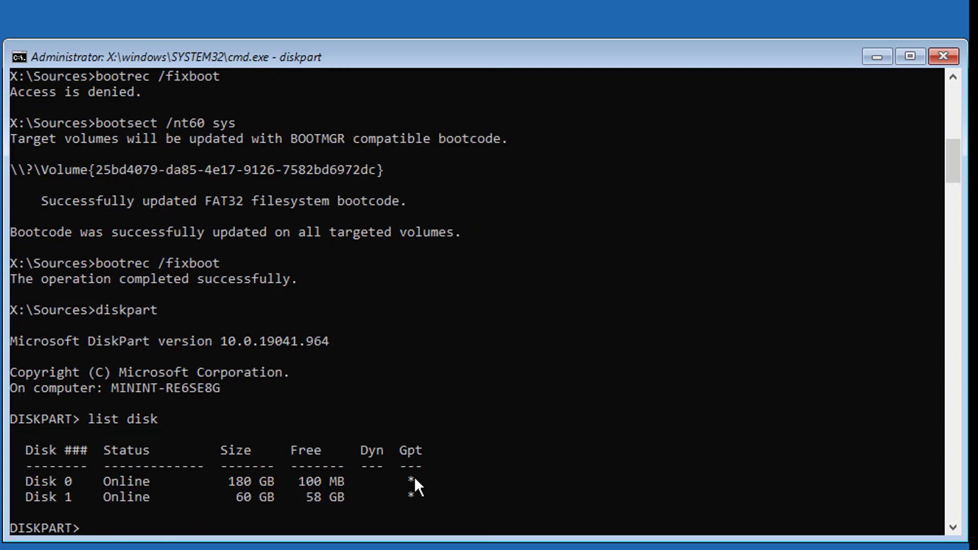
left_click_drag(414, 478, 47, 481)
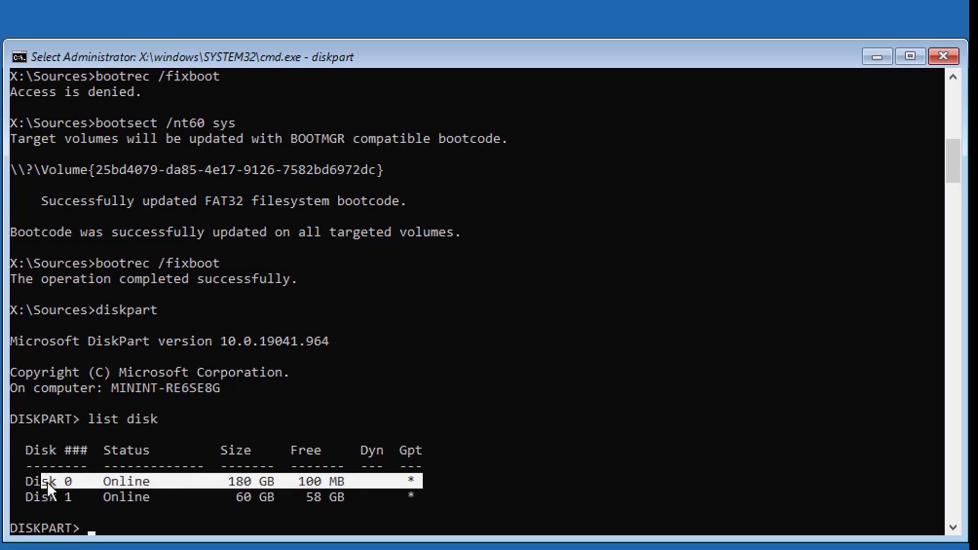
key("Escape")
type("se")
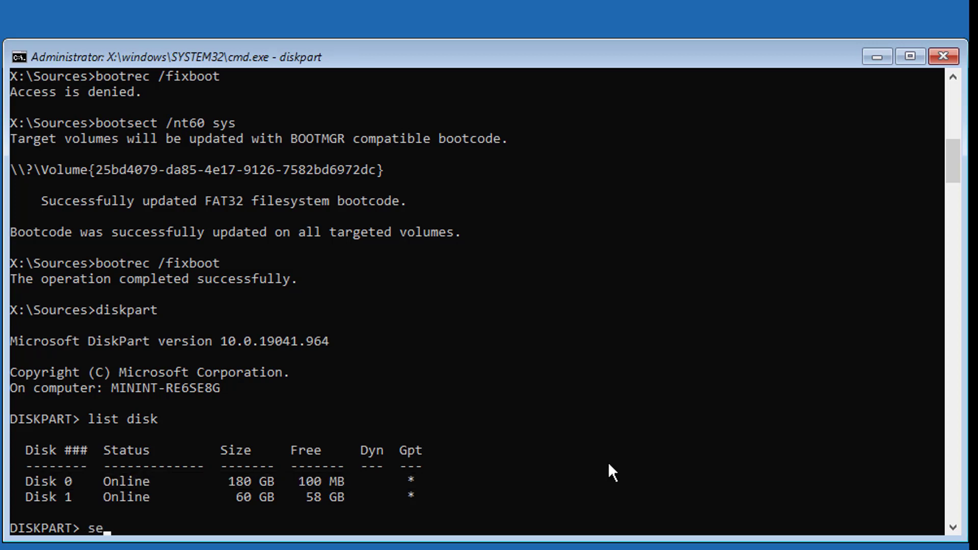
type("l disk ")
type("0")
key("Return")
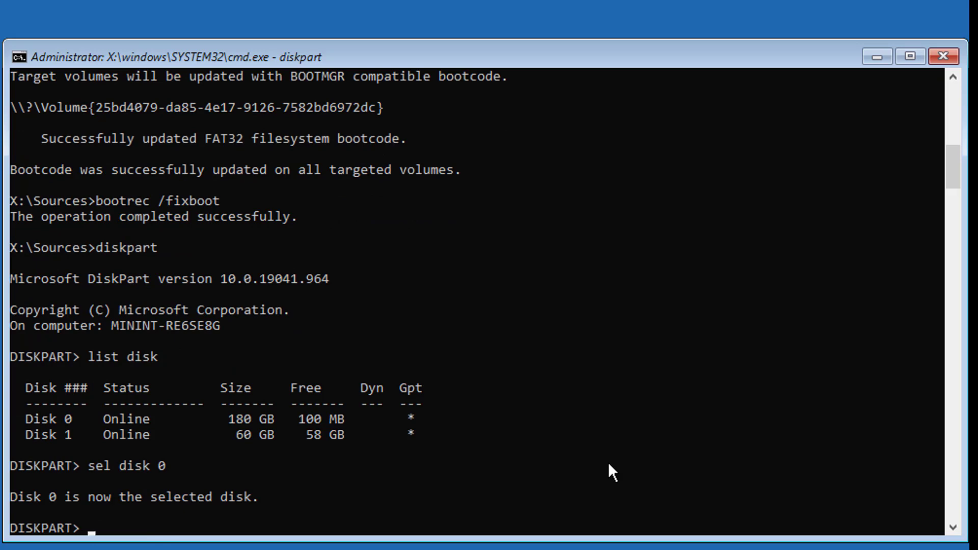
type("list v")
type("ol")
Step: Select hidden FAT32 volume 2, assign it letter L, and exit DiskPart
key("Return")
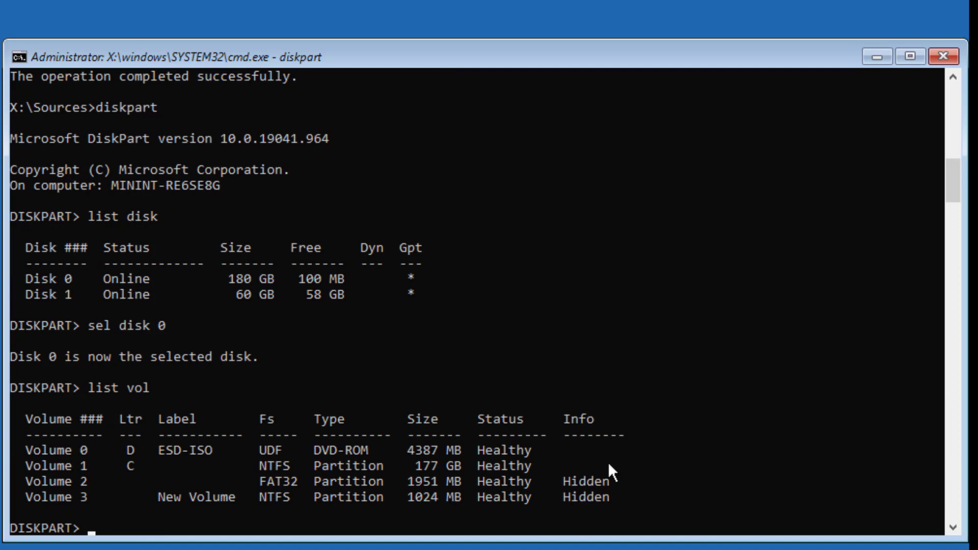
left_click_drag(25, 481, 595, 479)
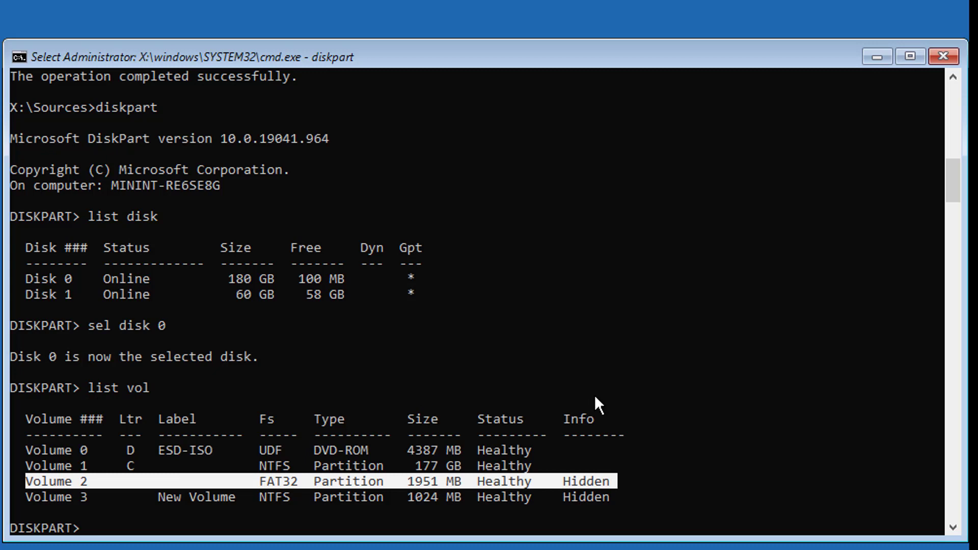
type("sel vol")
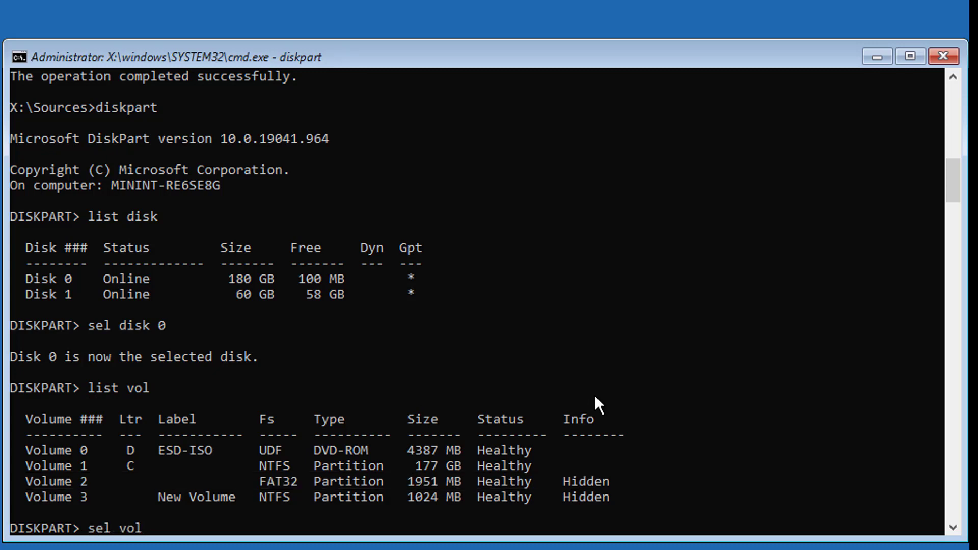
type(" 2")
key("Return")
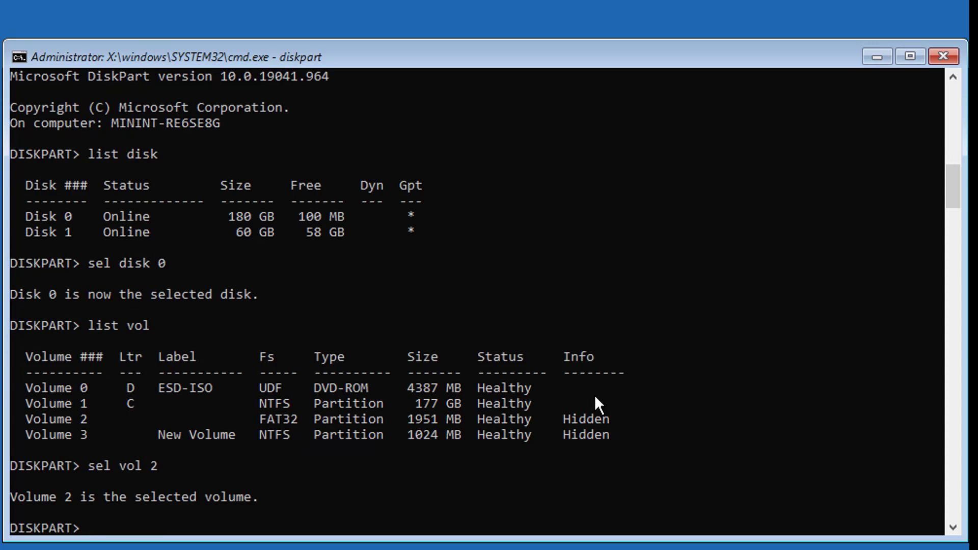
type("assig")
type("n letter")
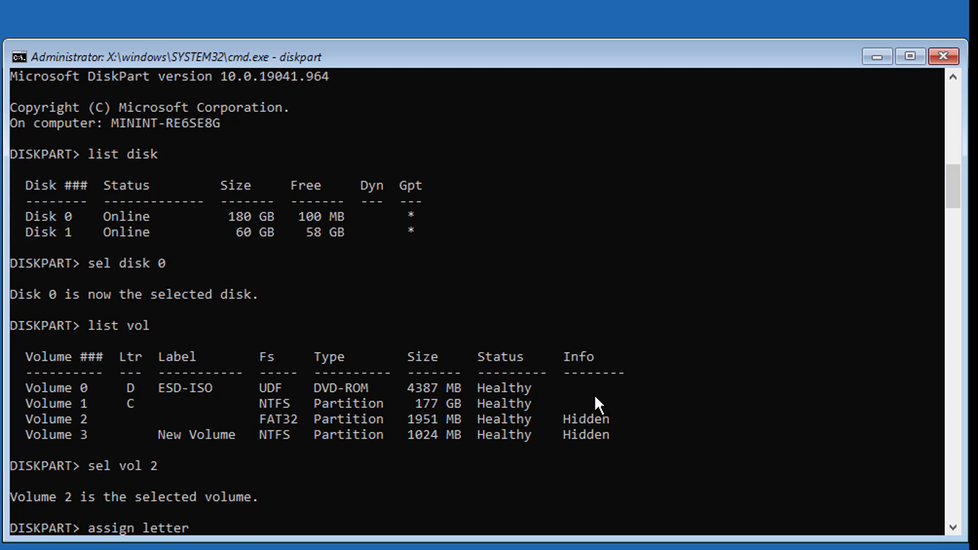
type("=l")
key("Return")
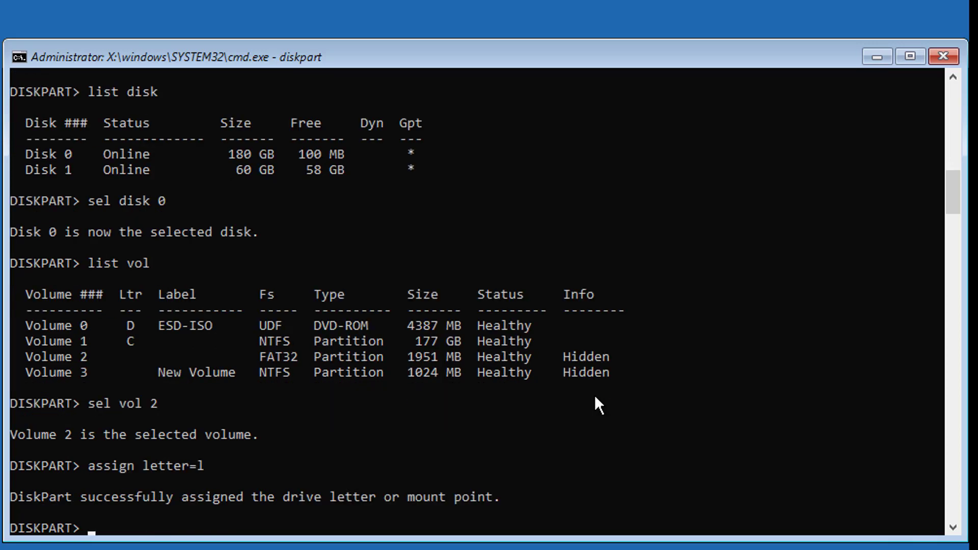
type("ex")
type("it")
key("Return")
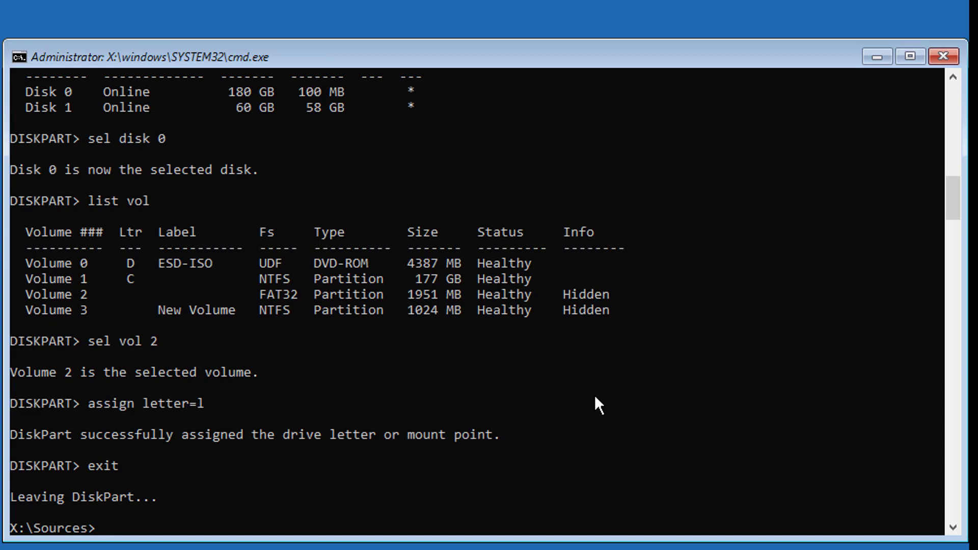
type("attrib")
type(" l:")
type("\\ei")
Step: Run attrib l:\efi\microsoft\boot\bcd -h -r -s after fixing a path typo
key("BackSpace")
key("BackSpace")
type("efi")
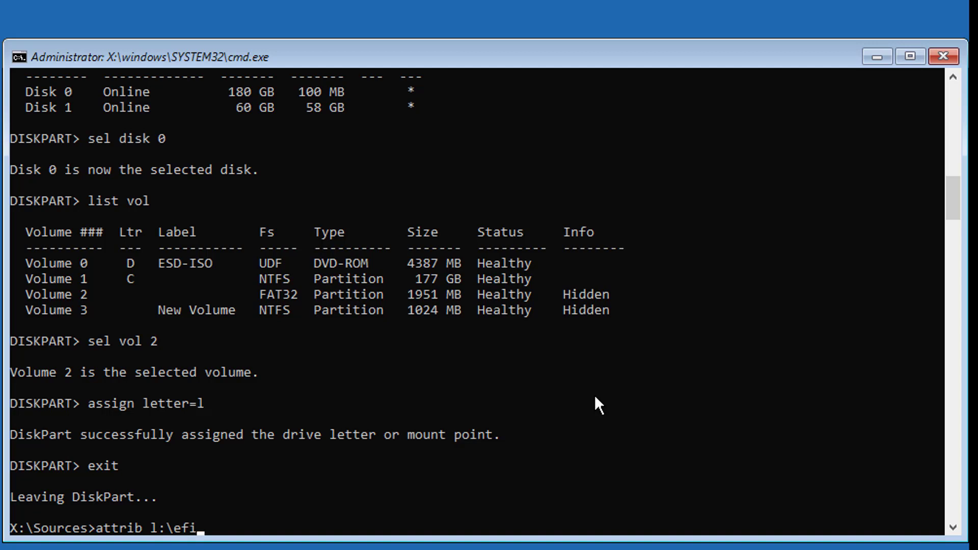
type("\\micro")
type("soft\\")
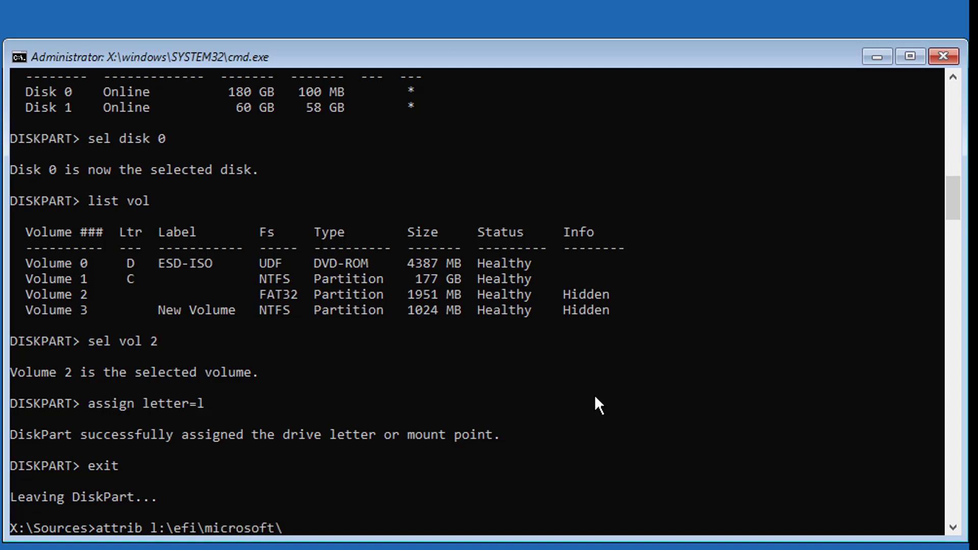
type("boot")
type("\\")
type("bcd ")
type("-h -r ")
type("-s")
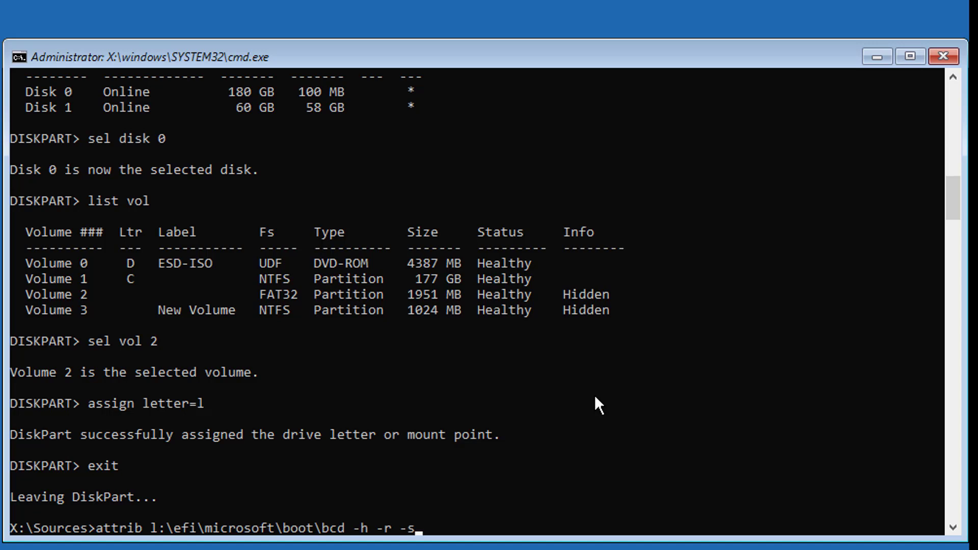
key("Return")
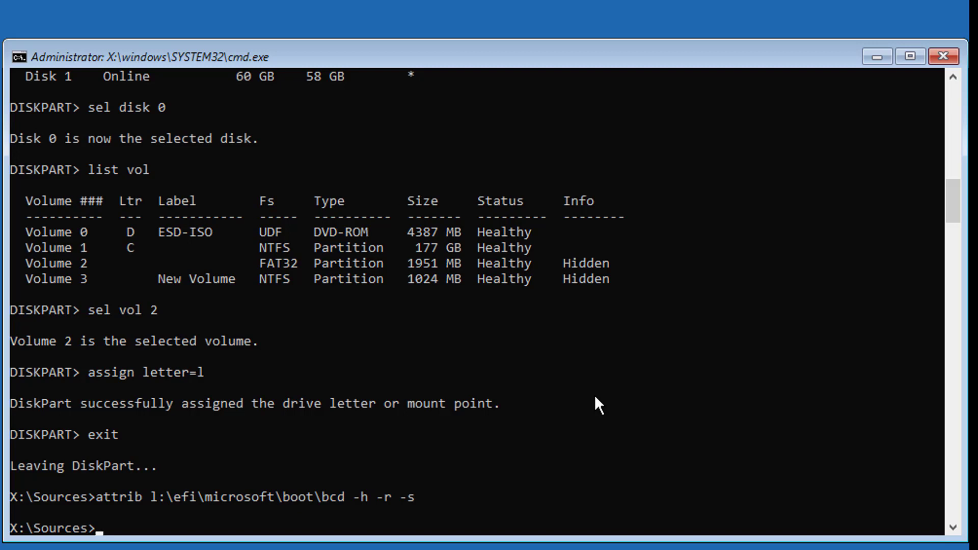
type("ren")
type("l:")
type("\\")
type("efi\\")
type("micr")
type("osoft")
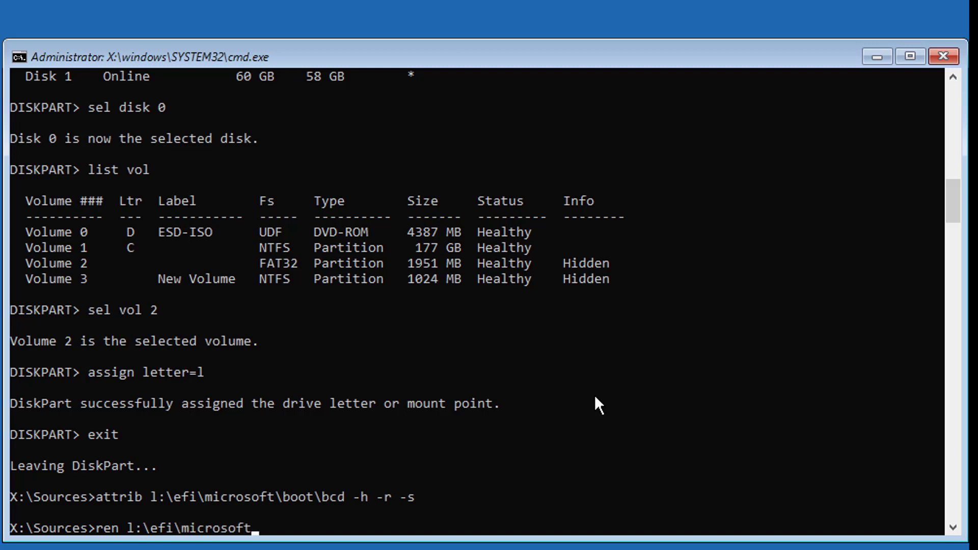
type("\\b")
type("oot\\")
type("bcd")
type(" bcd")
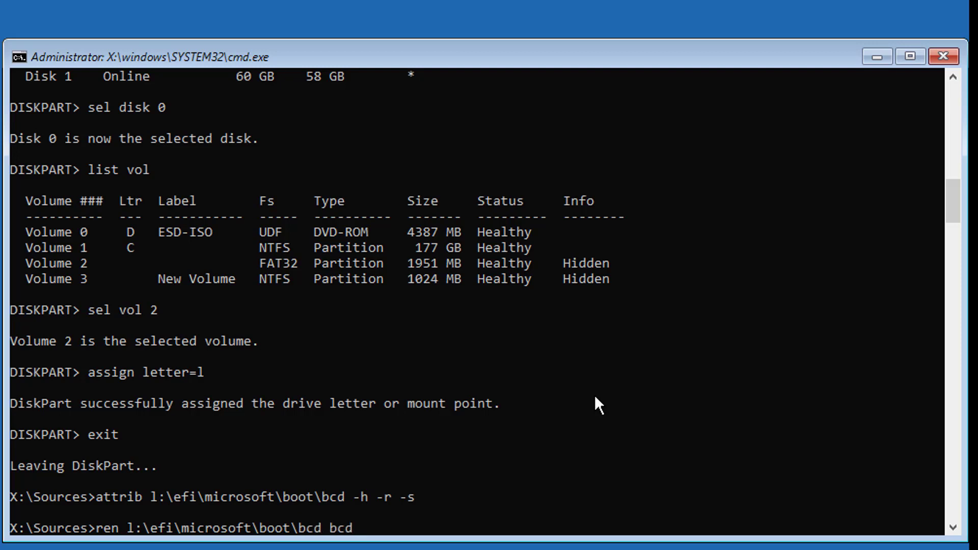
type("28.")
type("old")
Step: Run ren l:\efi\microsoft\boot\bcd bcd28.old
key("Return")
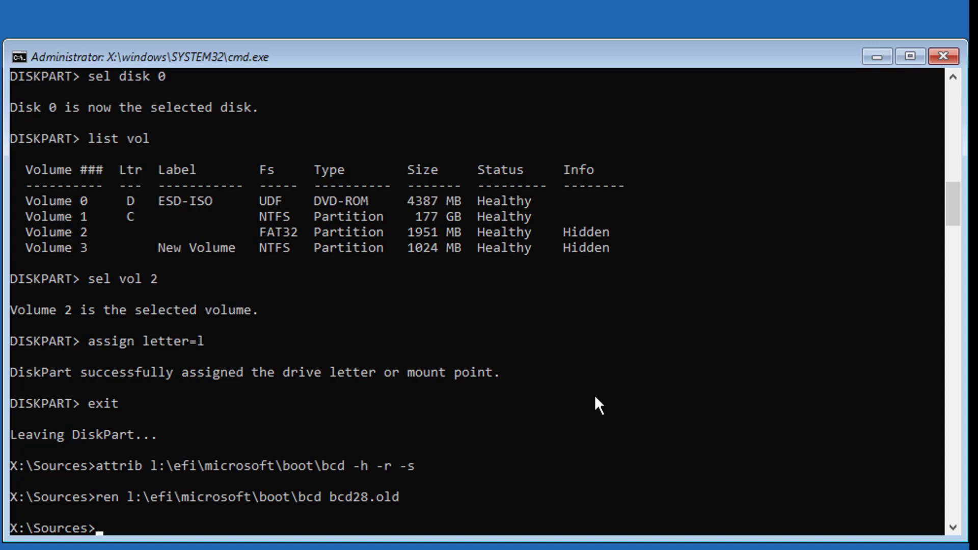
type("bootre")
type("c /rebuil")
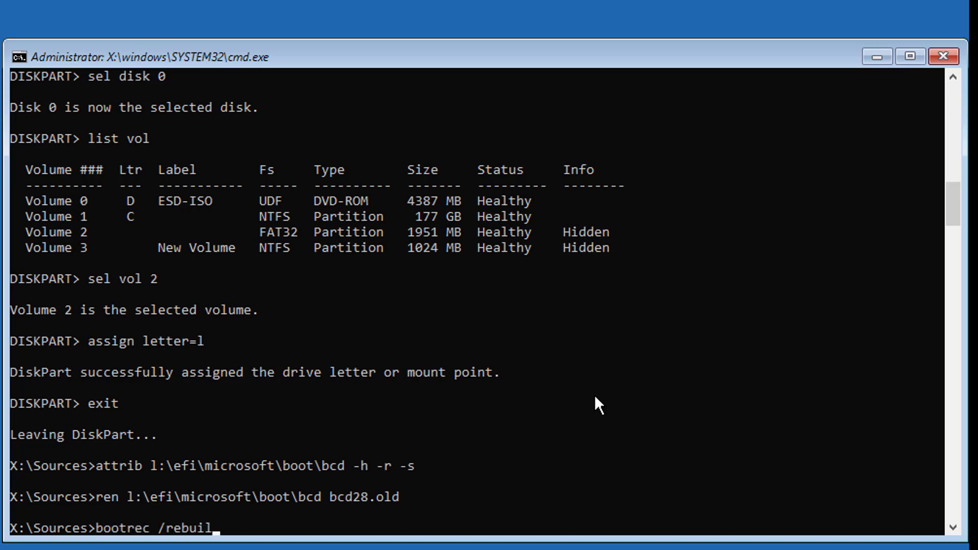
type("dbcd")
Step: Run bootrec /rebuildbcd and answer All to add C:\Windows to the boot list
key("Return")
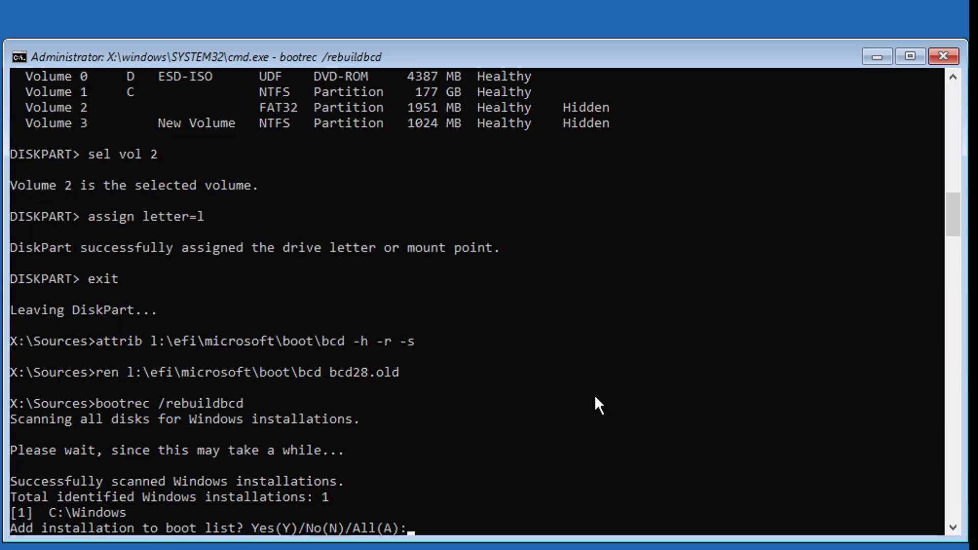
type("A")
key("Return")
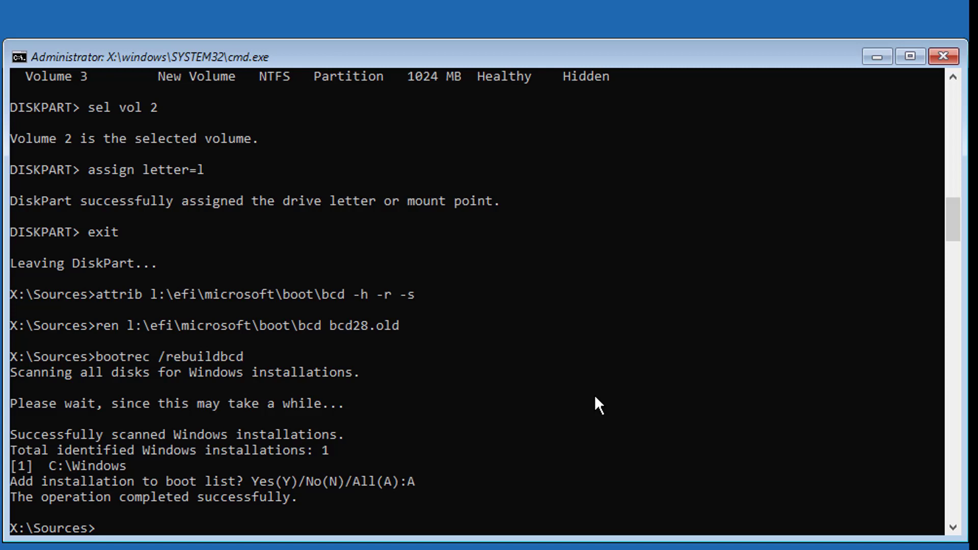
type("bcd")
type("boot")
type(" c:")
type("\\wind")
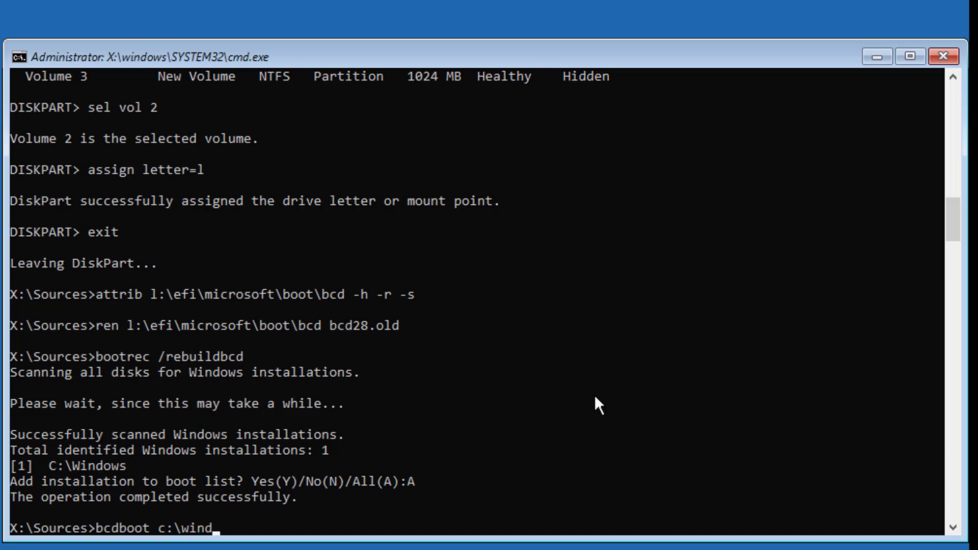
type("ows")
type(" /s")
type(" l")
Step: Enter bcdboot c:\windows /s l: /f all, correcting the mistyped drive letter
key("BackSpace")
type("l")
type(":")
type(" /")
type("f all")
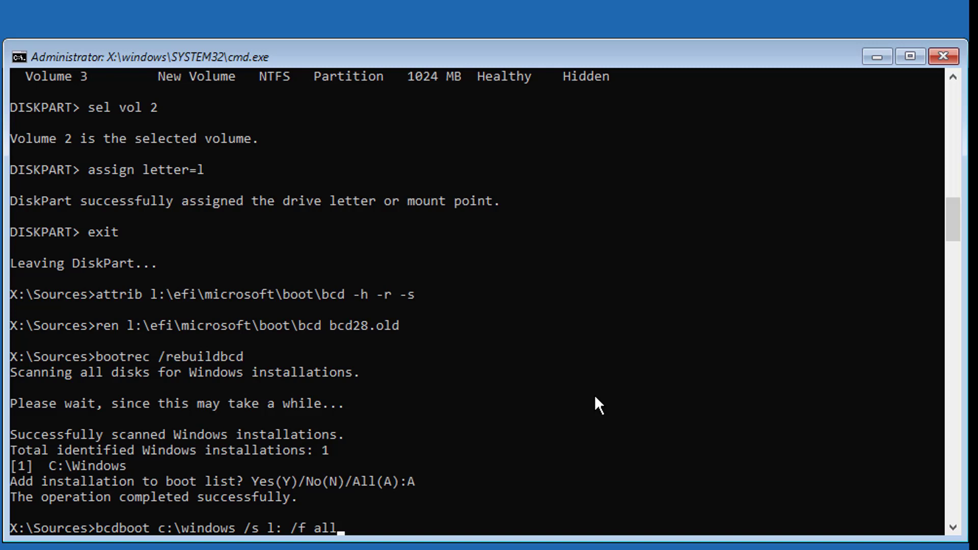
Step: Execute the bcdboot command to recreate boot files from c:\windows onto L: for all firmware
key("Return")
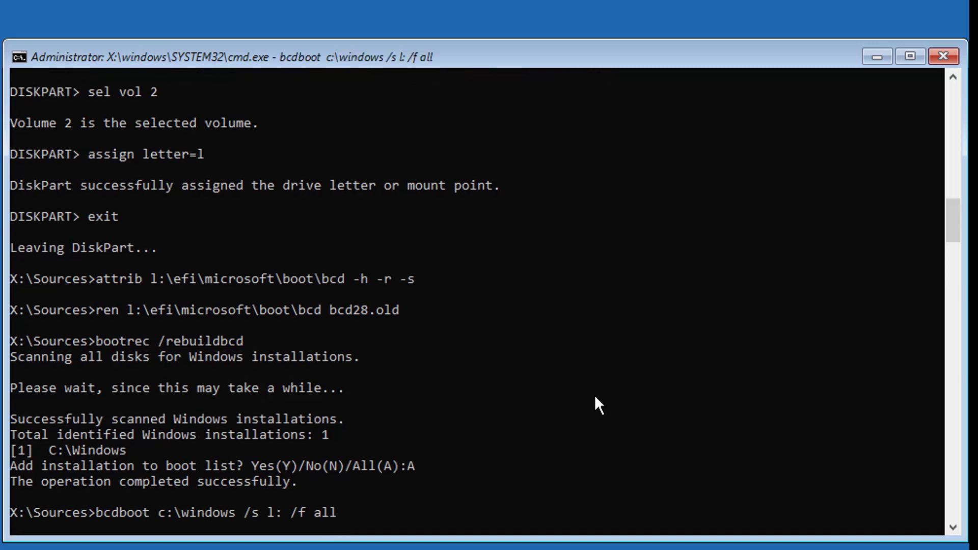